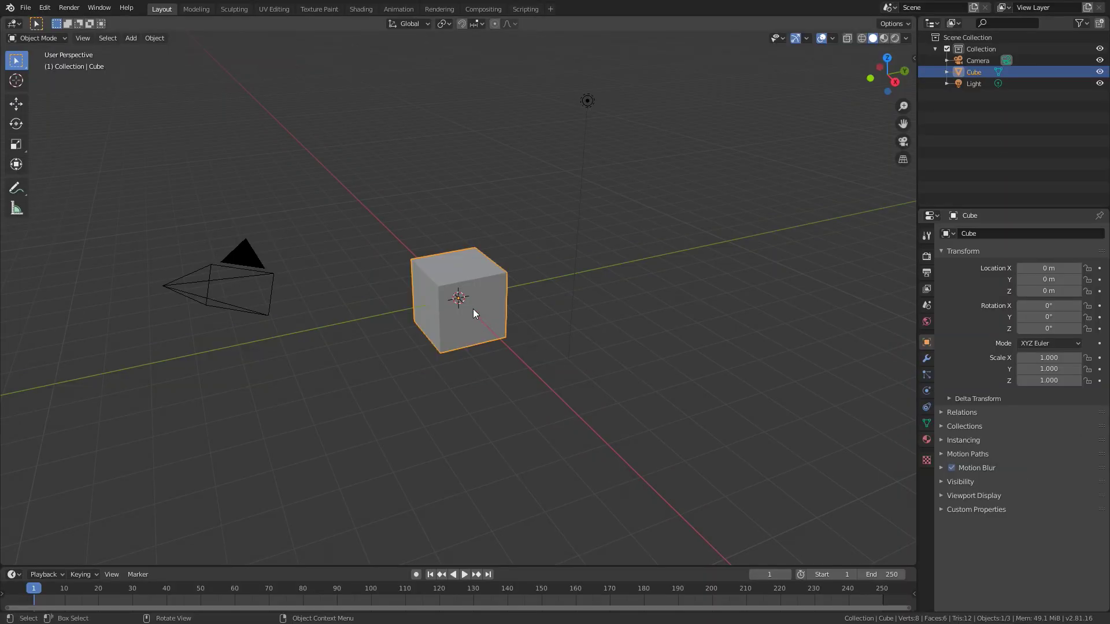
Enlarge the default cube uniformly in several passes, beyond a scale of 95.450 on all axes.
mouse_move(493, 310)
middle_mouse_down()
mouse_move(535, 304)
mouse_move(493, 300)
middle_mouse_up()
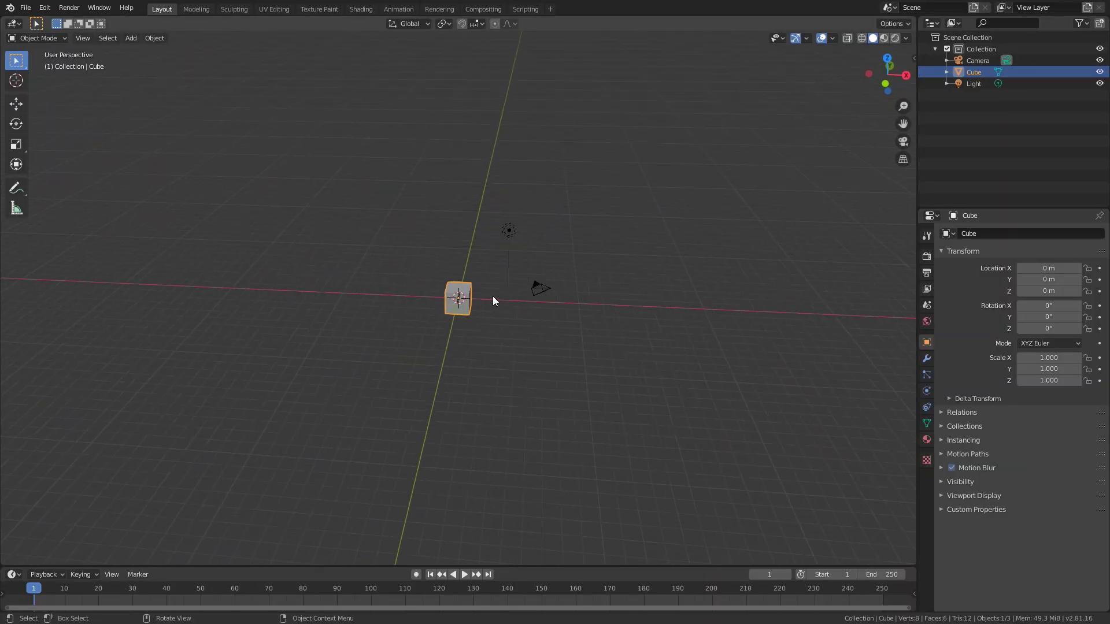
key("s")
left_click(651, 314)
key("s")
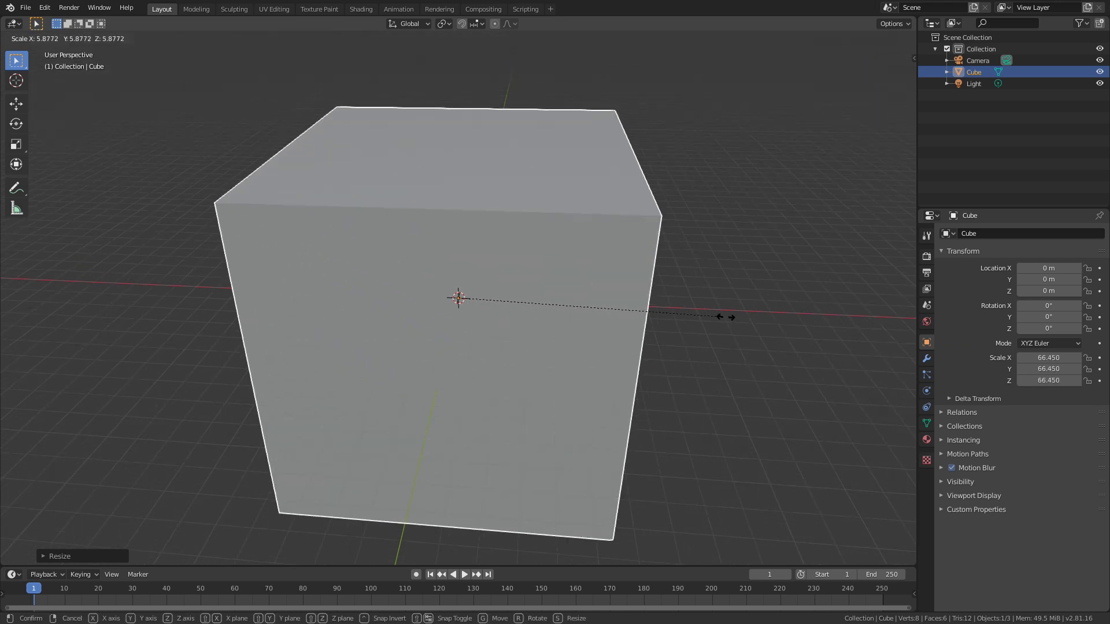
left_click(684, 322)
scroll(515, 310, "up", 3)
scroll(515, 308, "down", 3)
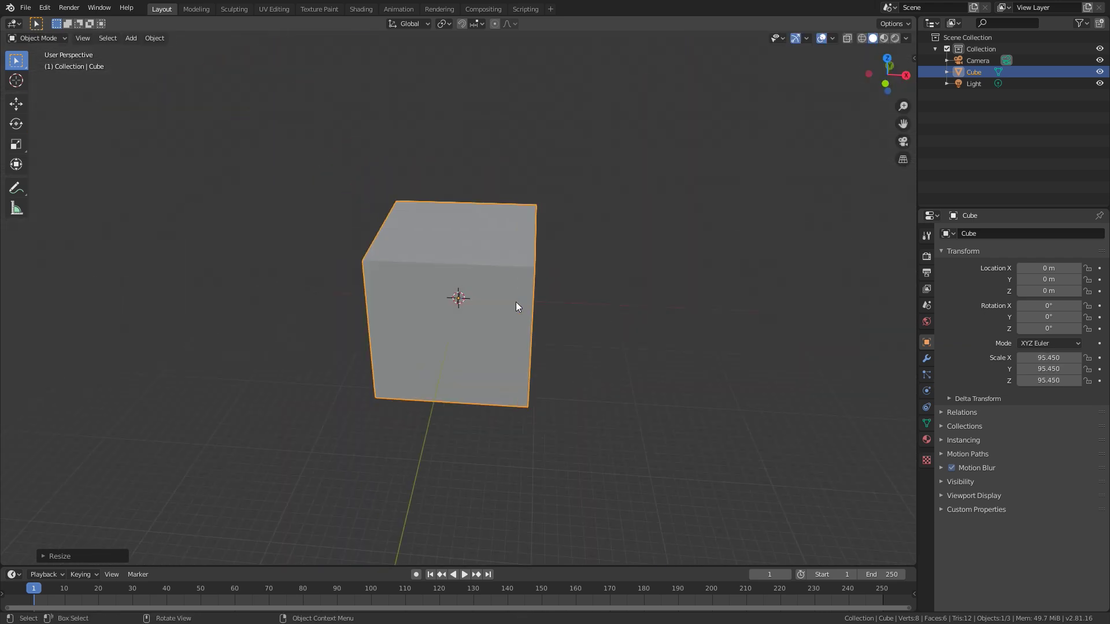
key("s")
left_click(609, 307)
middle_click_drag(609, 306, 498, 270)
scroll(498, 270, "up", 2)
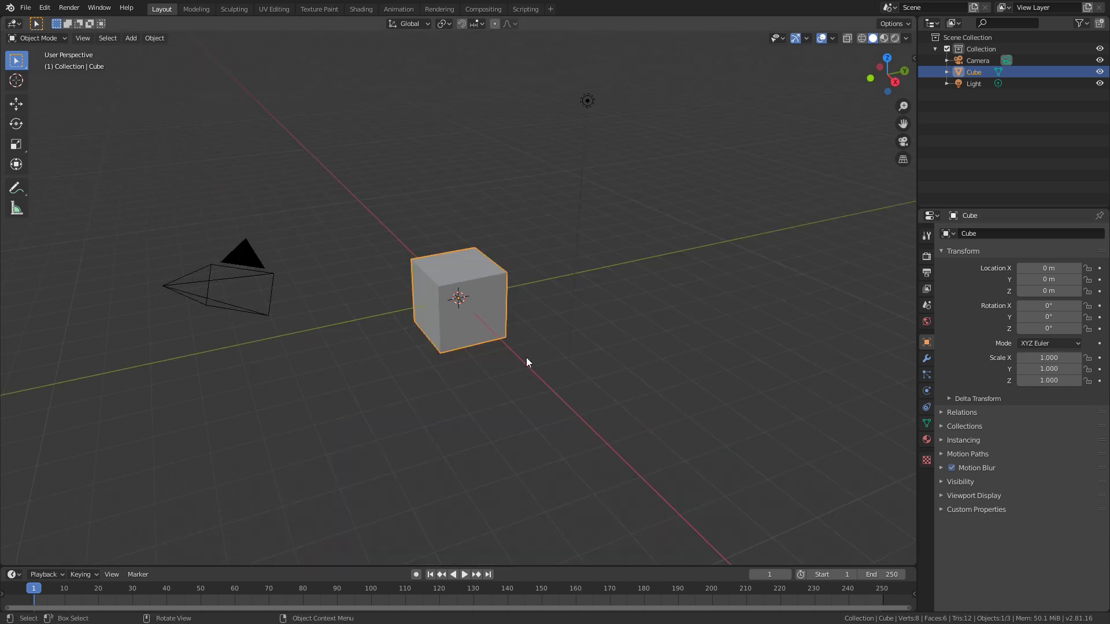
Delete the default cube and add a new cube mesh at the world origin.
middle_click_drag(426, 293, 539, 300)
key("Delete")
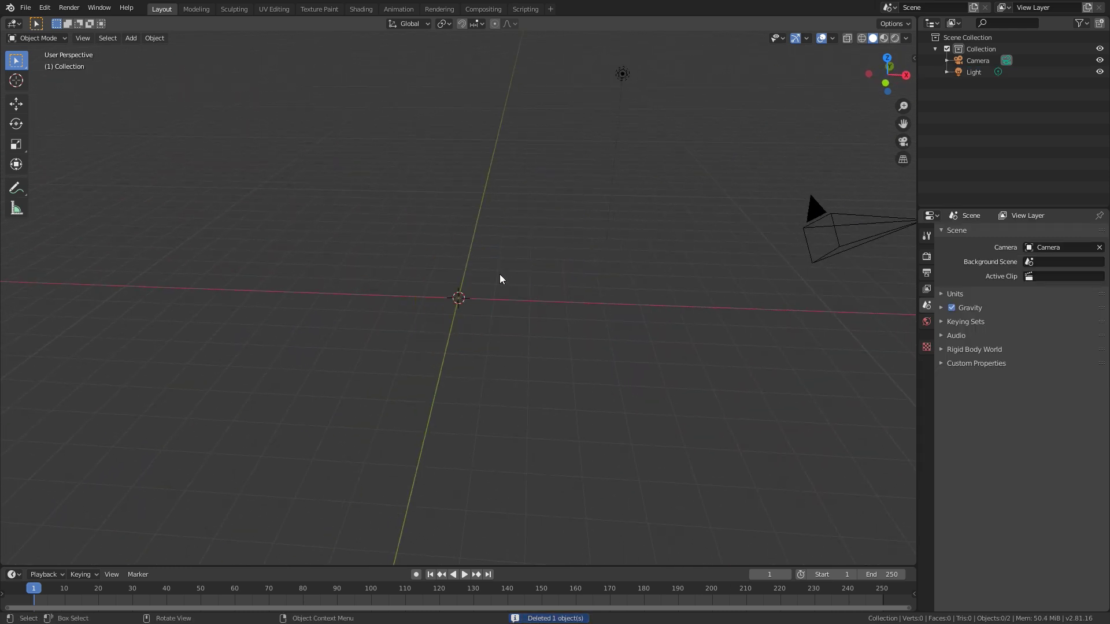
key("shift+a")
mouse_move(497, 264)
left_click(547, 277)
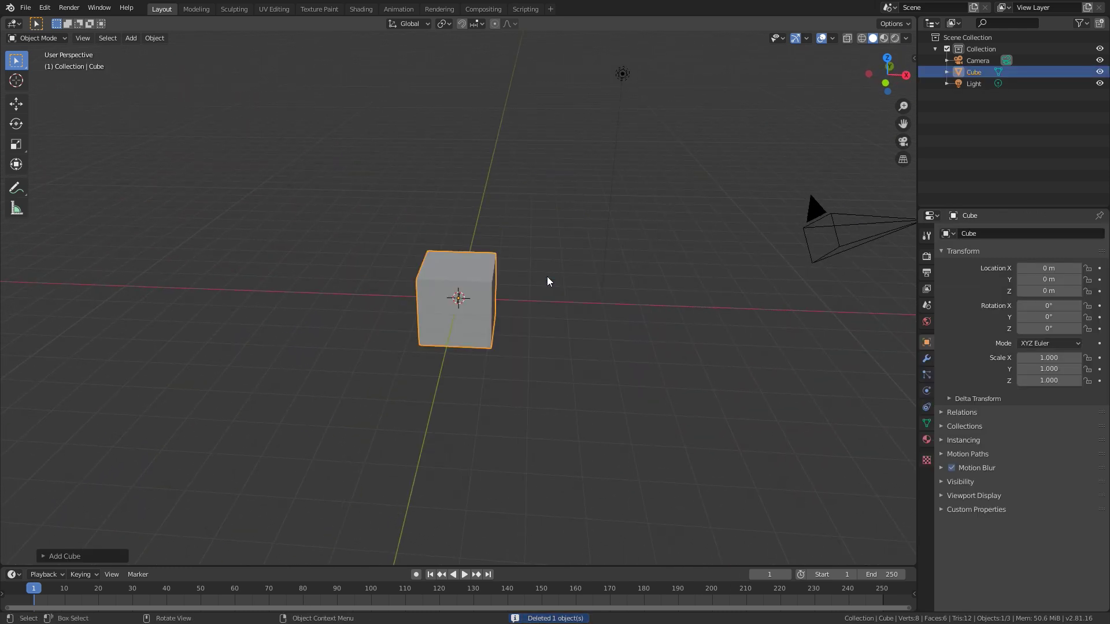
Show the cube's transform values in the viewport and raise its Z location to about 17.64 m.
key("n")
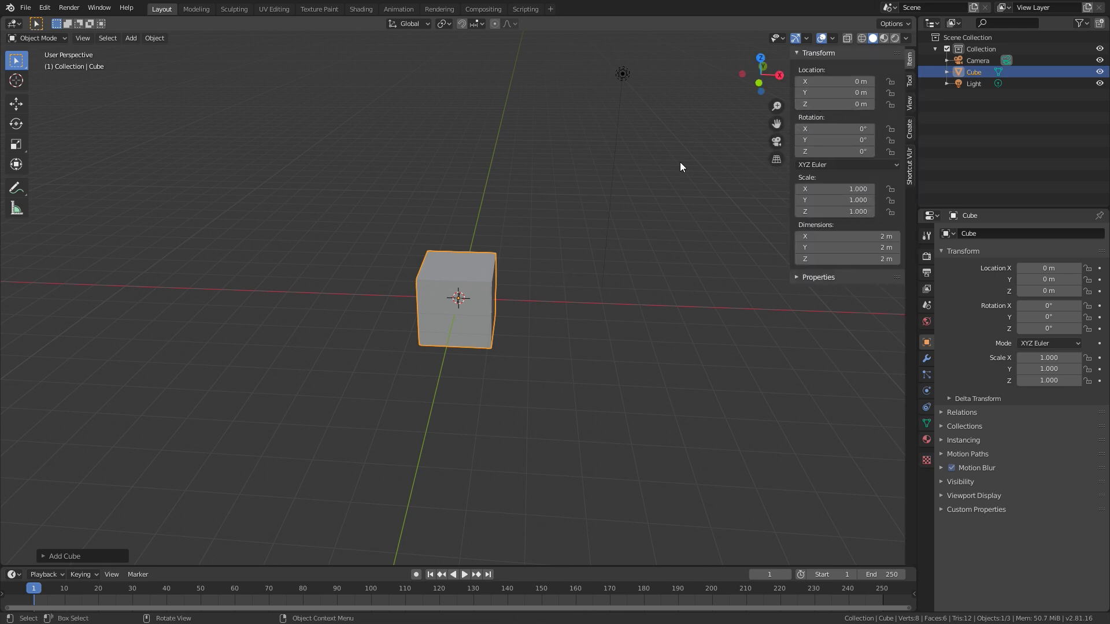
middle_click_drag(680, 162, 700, 166)
left_click_drag(835, 104, 901, 104)
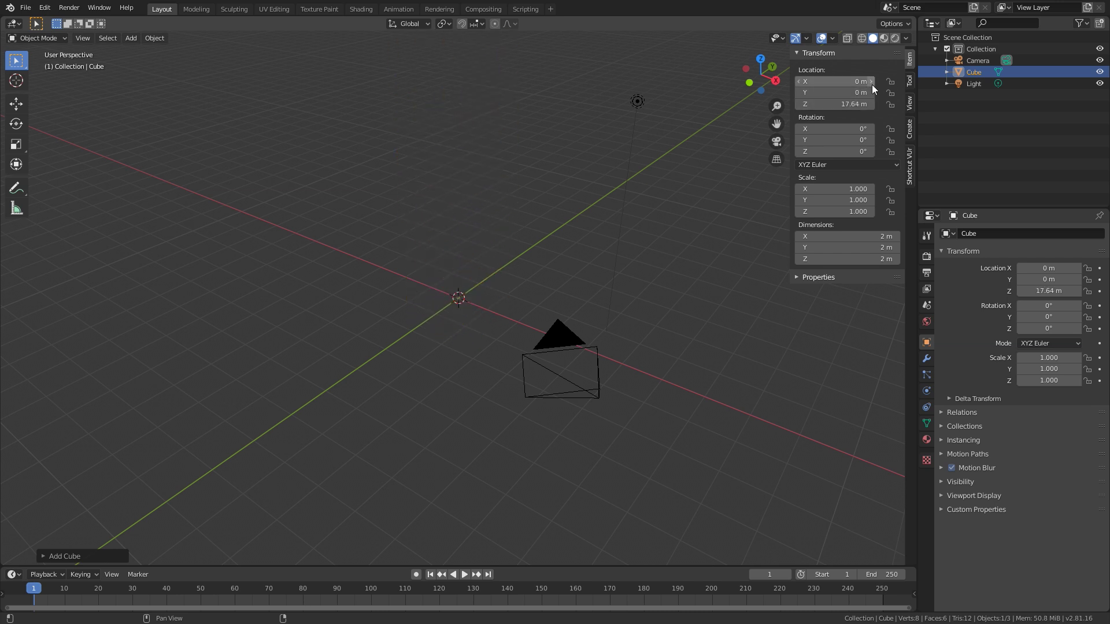
Set the cube's Z location to about 123111120 m.
double_click(838, 104)
type("123111")
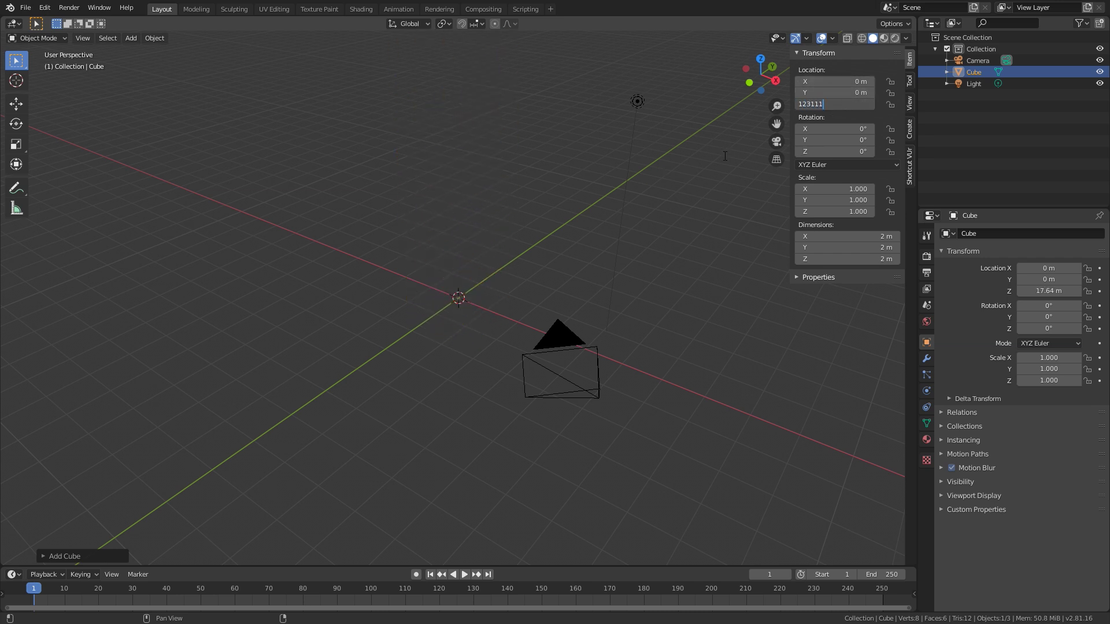
type("1111")
key("Return")
Try an extremely large Z location made of repeated 123 digits for the cube, and undo the location changes.
double_click(833, 104)
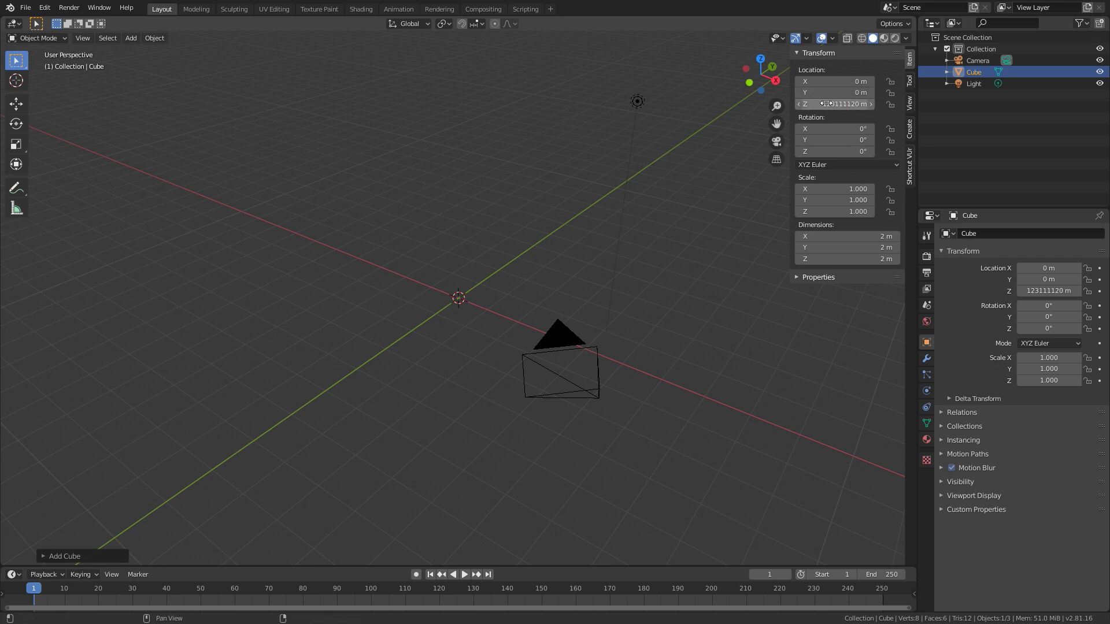
type("123123123123123123")
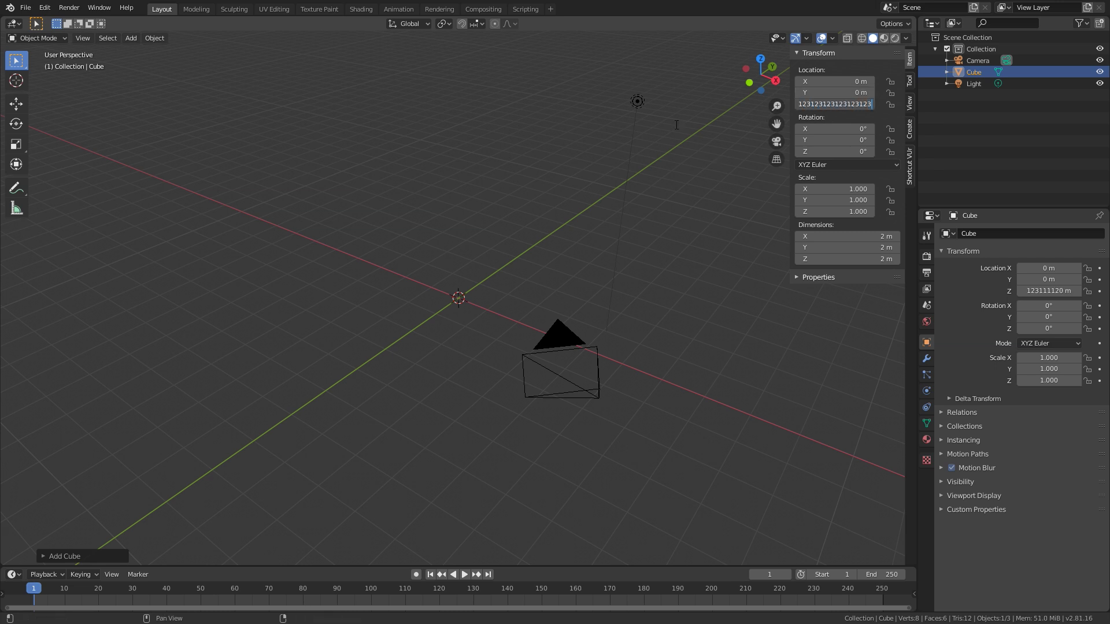
type("1231")
key("Return")
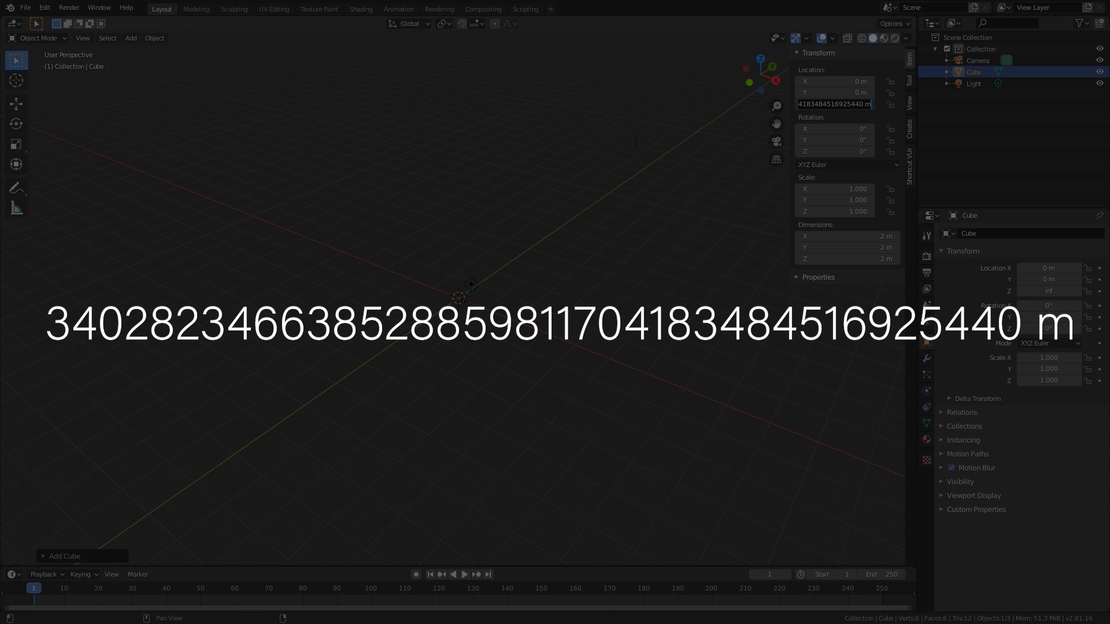
key("Escape")
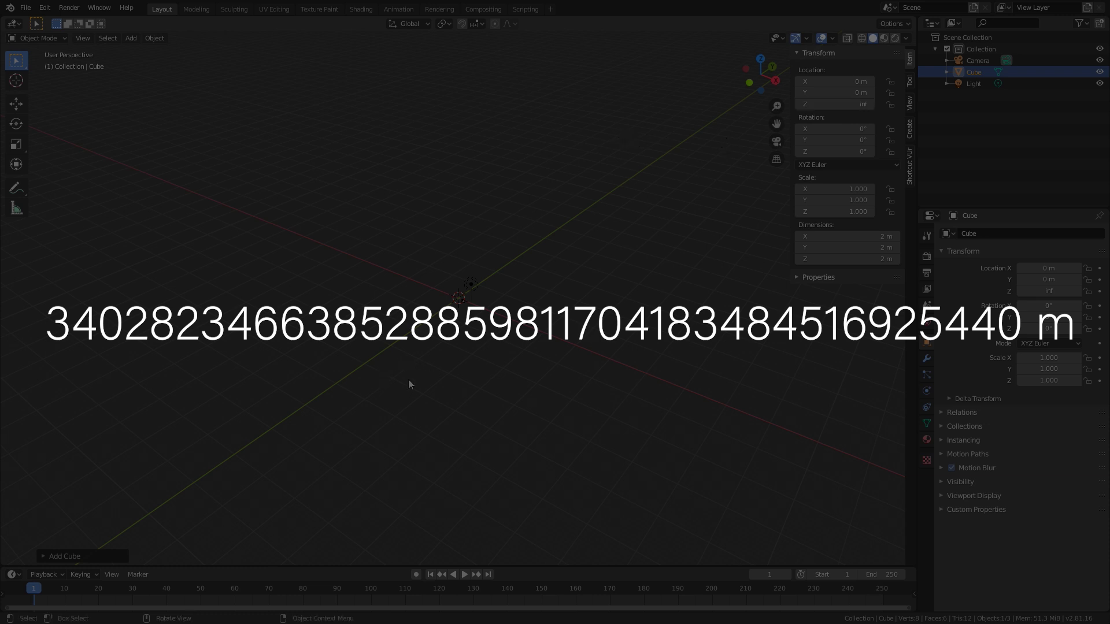
key("ctrl+z")
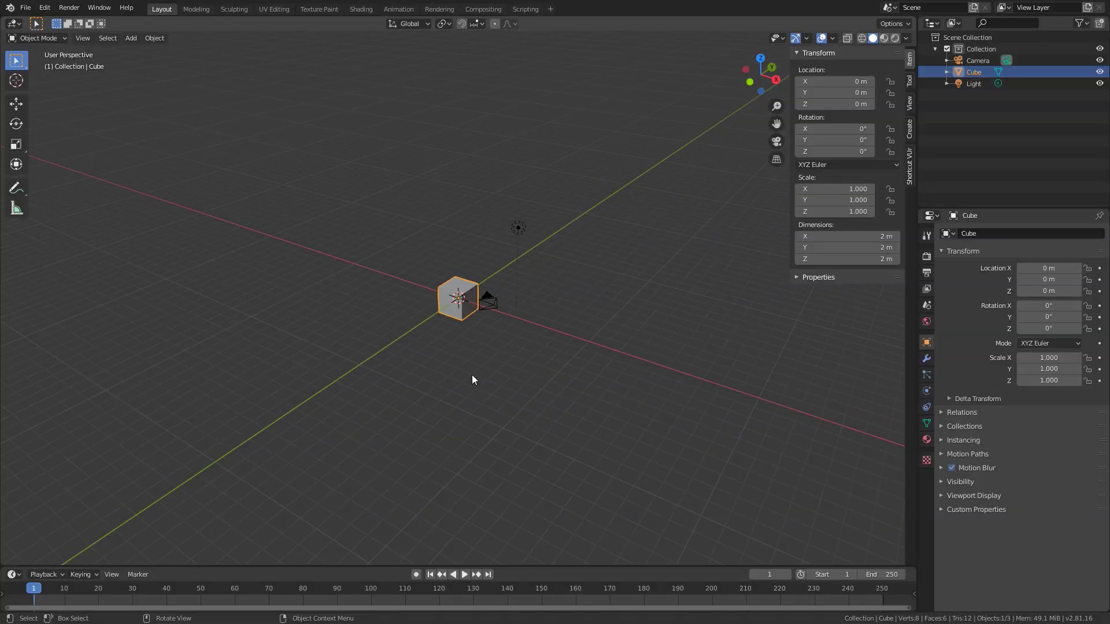
Change the cube's Z location freehand.
middle_click_drag(471, 377, 627, 285)
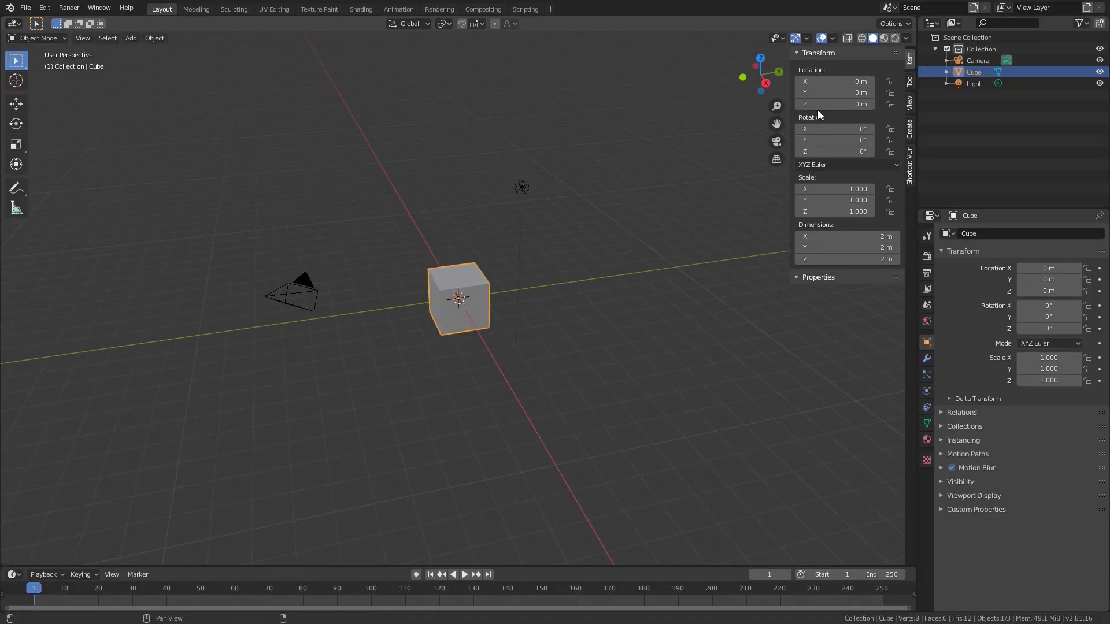
mouse_move(832, 104)
left_mouse_down()
mouse_move(907, 104)
mouse_move(814, 107)
left_mouse_up()
scroll(428, 354, "down", 6)
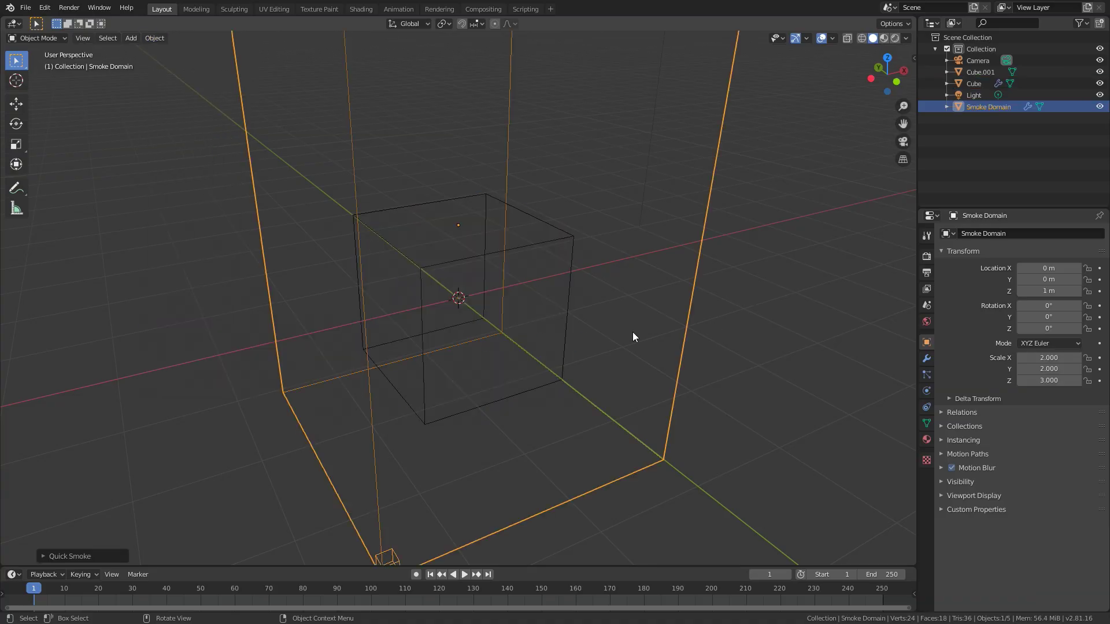
Set the smoke flow type of the cube inside the smoke domain to Fire and play the simulation.
left_click(926, 390)
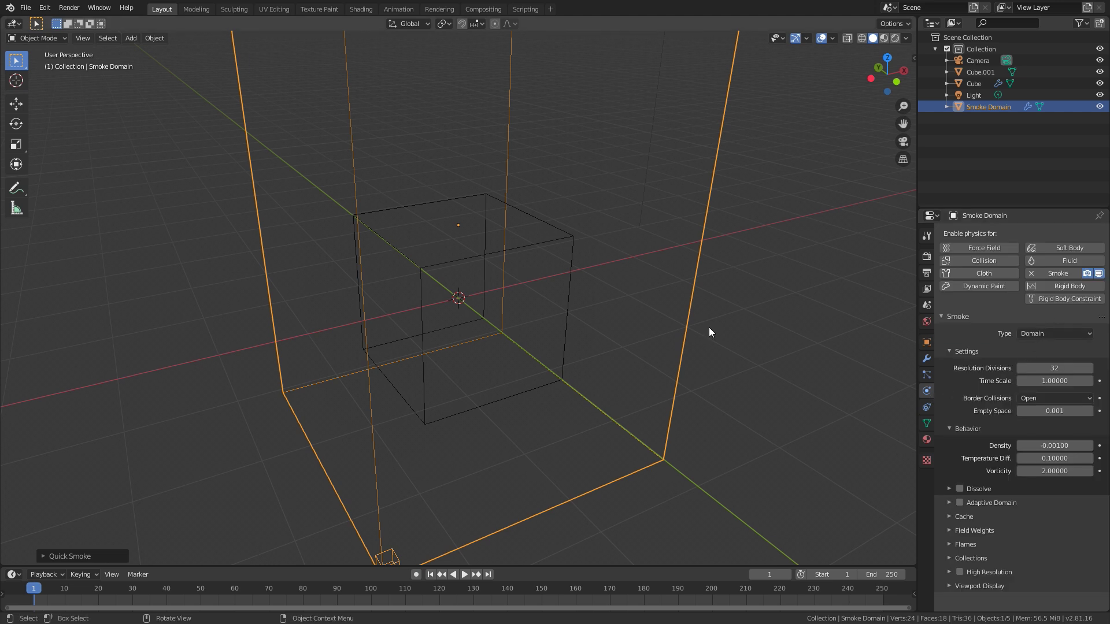
left_click(578, 238)
left_click(577, 239)
left_click(1051, 368)
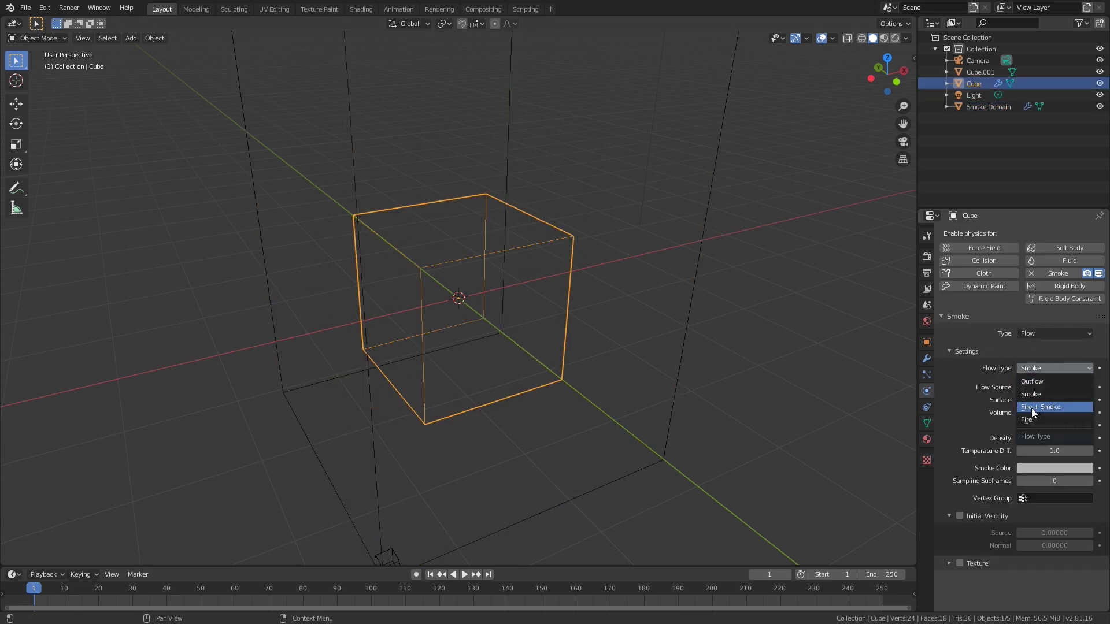
left_click(1040, 420)
middle_click_drag(889, 357, 468, 256)
key("space")
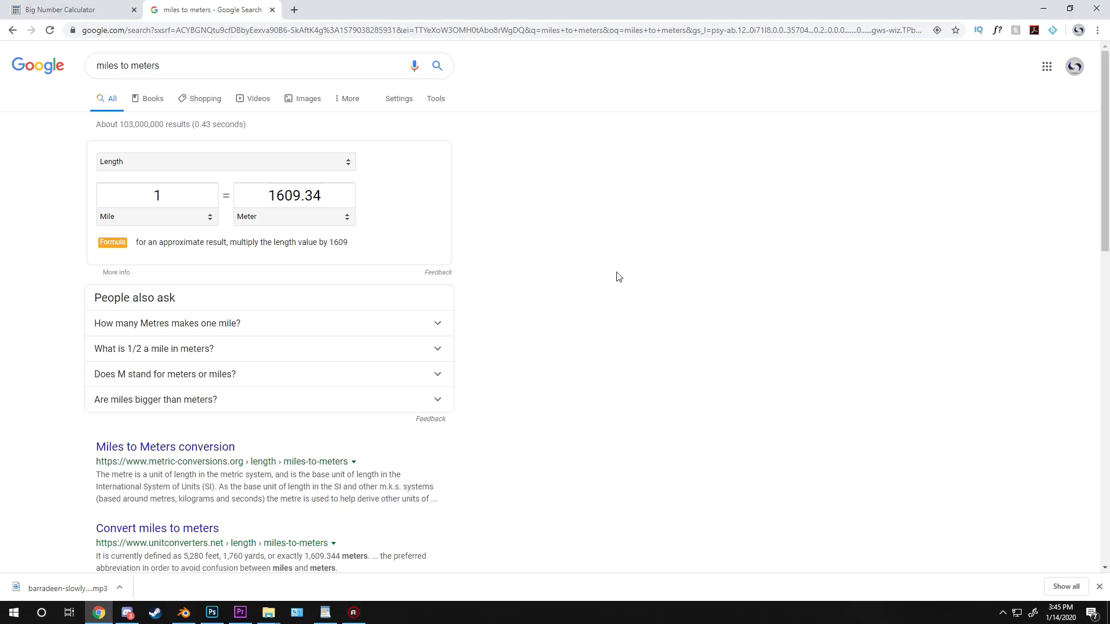
In Chrome, copy the 1609.34 meters-per-mile value and divide X by it in the Big Number Calculator.
double_click(328, 198)
key("ctrl+c")
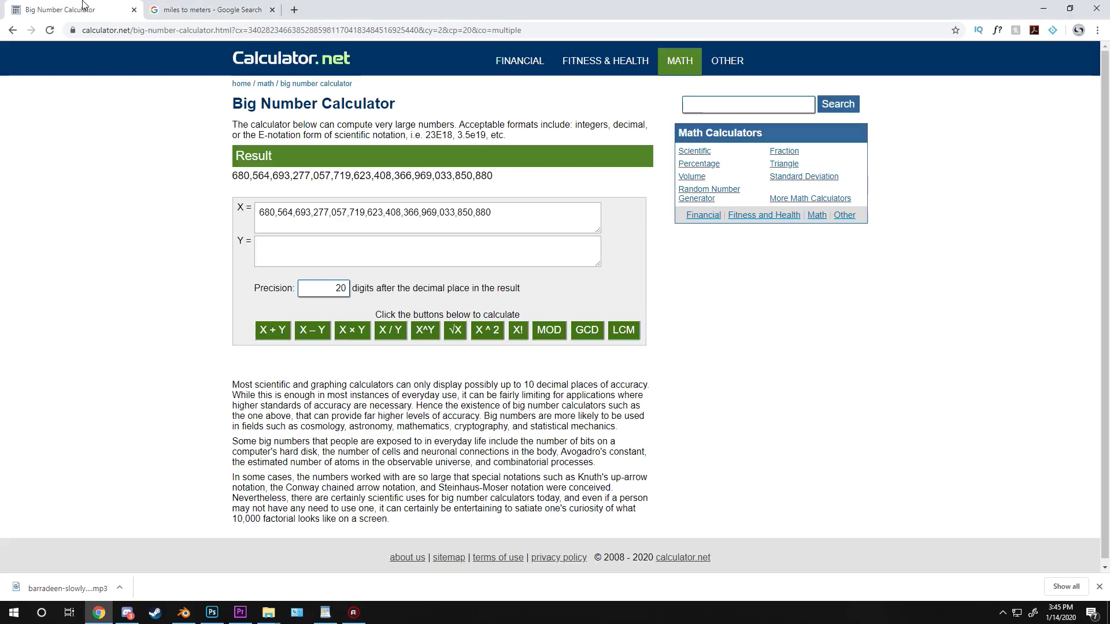
left_click(86, 9)
left_click(364, 258)
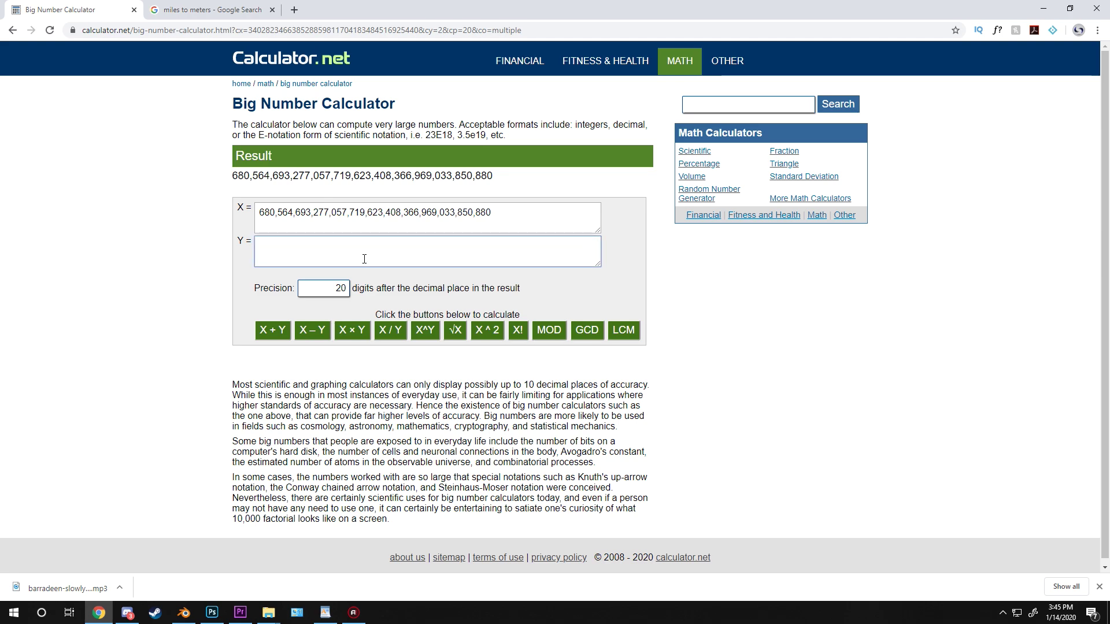
key("ctrl+v")
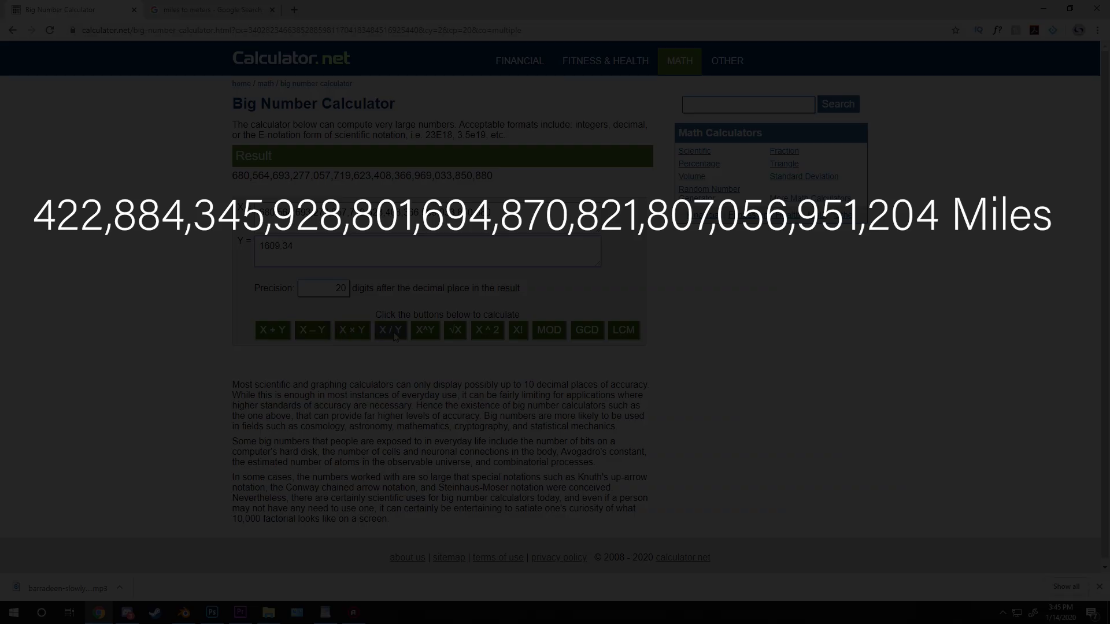
left_click(393, 334)
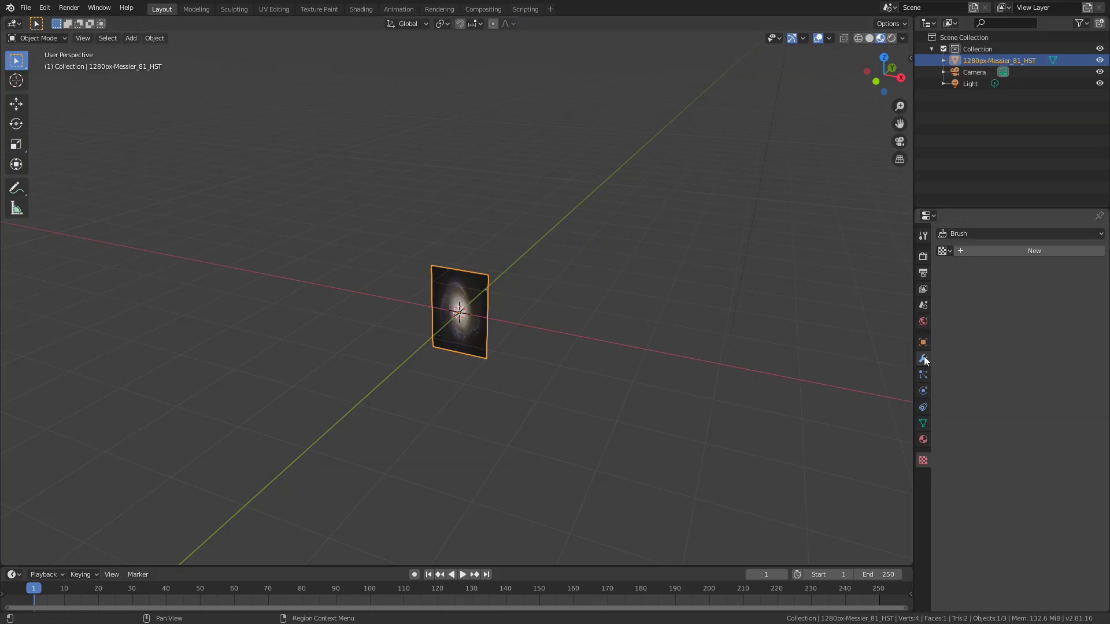
Add an Array modifier to the 1280px-Messier_81_HST galaxy image plane.
left_click(924, 356)
left_click(973, 234)
left_click(886, 257)
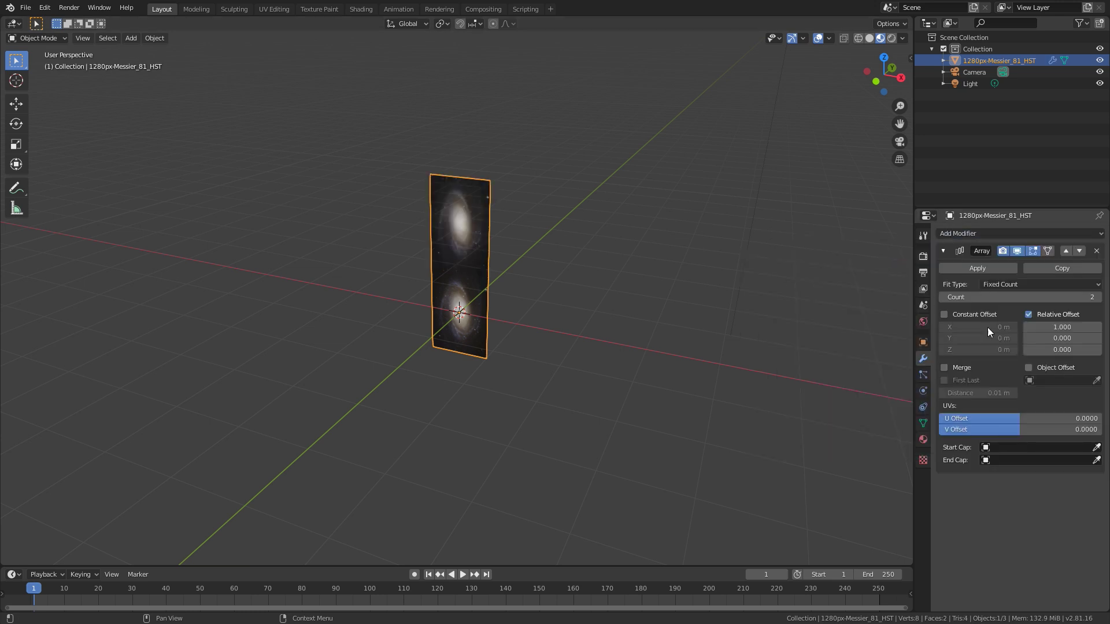
Increase the galaxy image's Array modifier count to 383 copies.
scroll(523, 319, "down", 10)
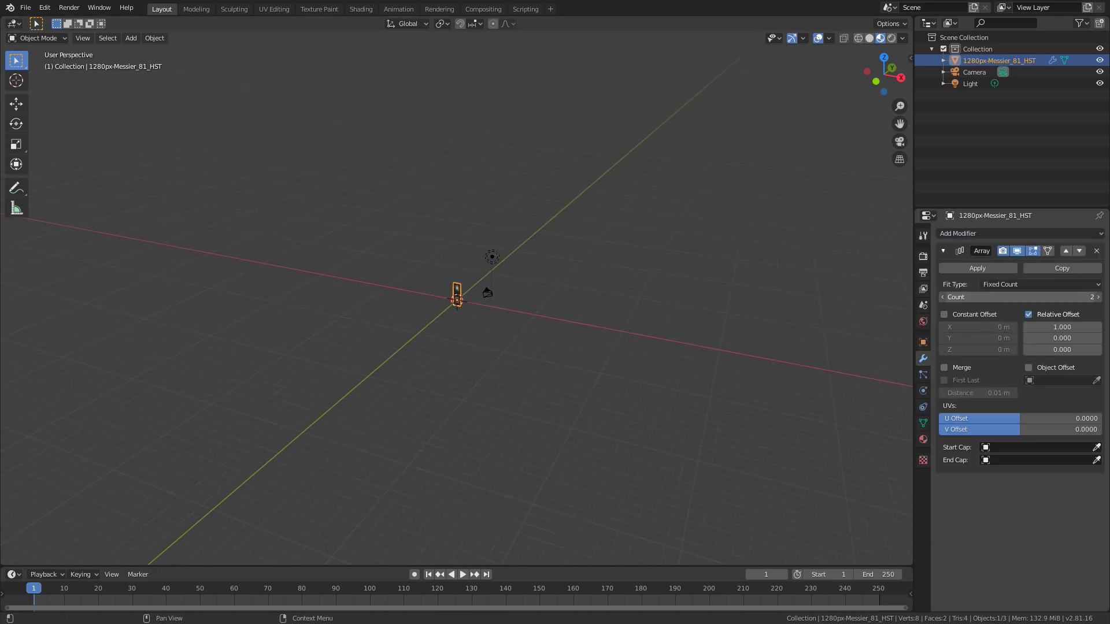
left_click_drag(1020, 297, 1070, 296)
middle_click_drag(472, 290, 492, 324)
left_click_drag(1017, 297, 1081, 297)
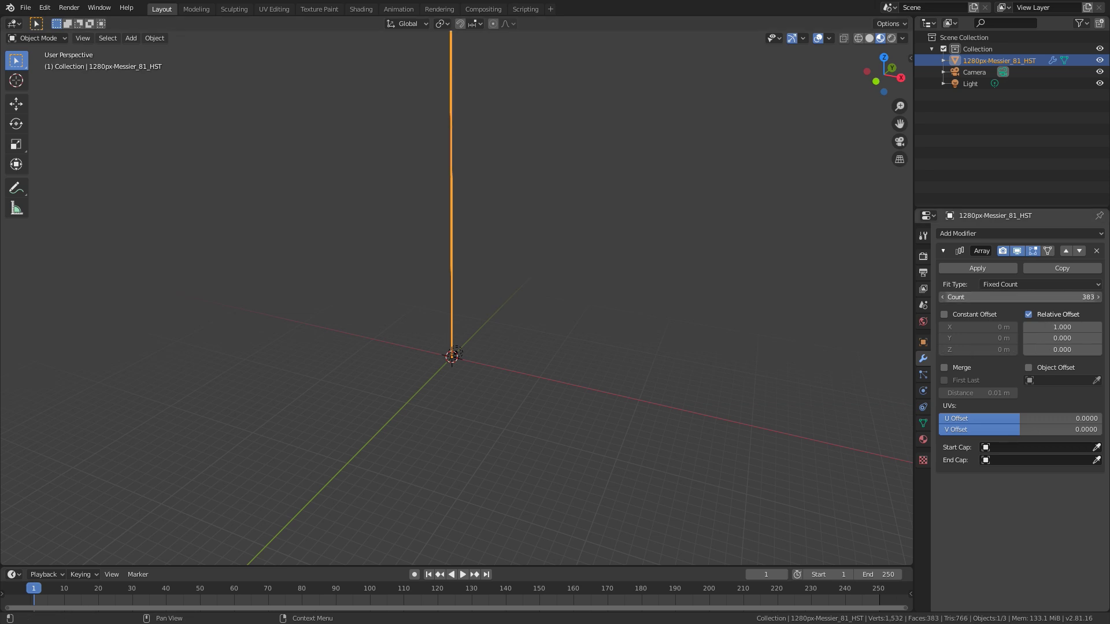
middle_click_drag(498, 255, 525, 227)
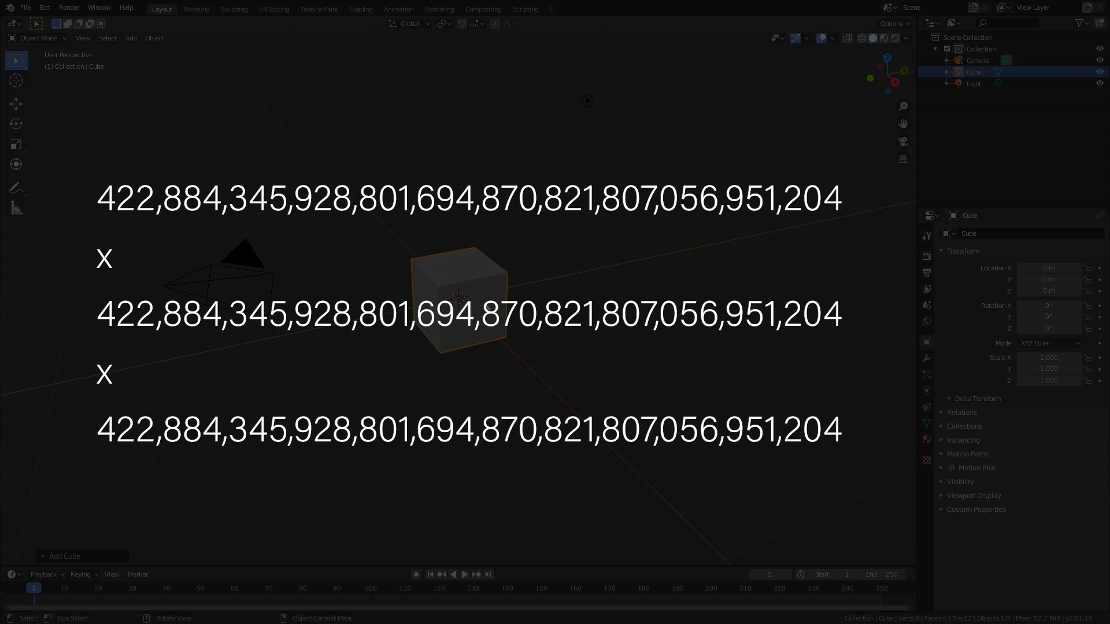
Delete the cube and add a fresh cube mesh at the origin, repeating the replacement.
key("Delete")
key("shift+a")
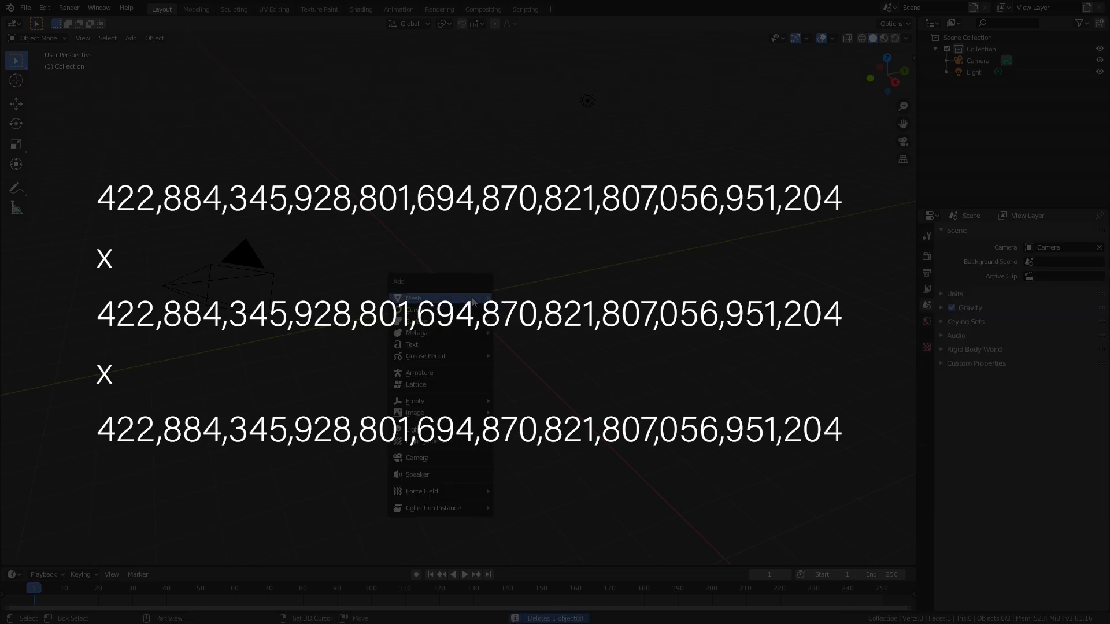
left_click(499, 311)
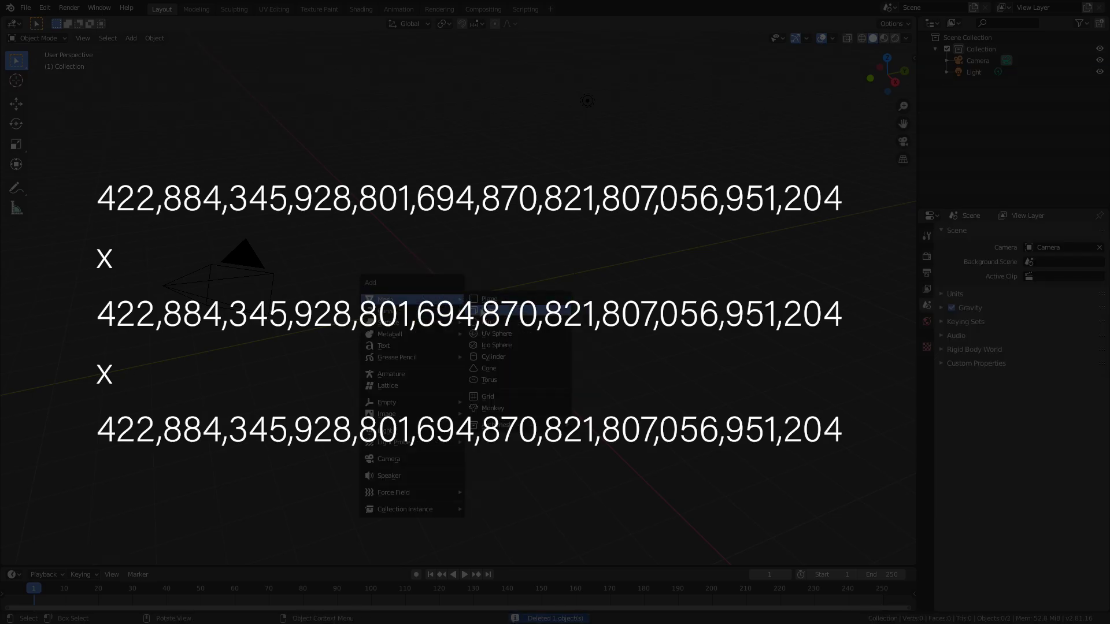
left_click(486, 310)
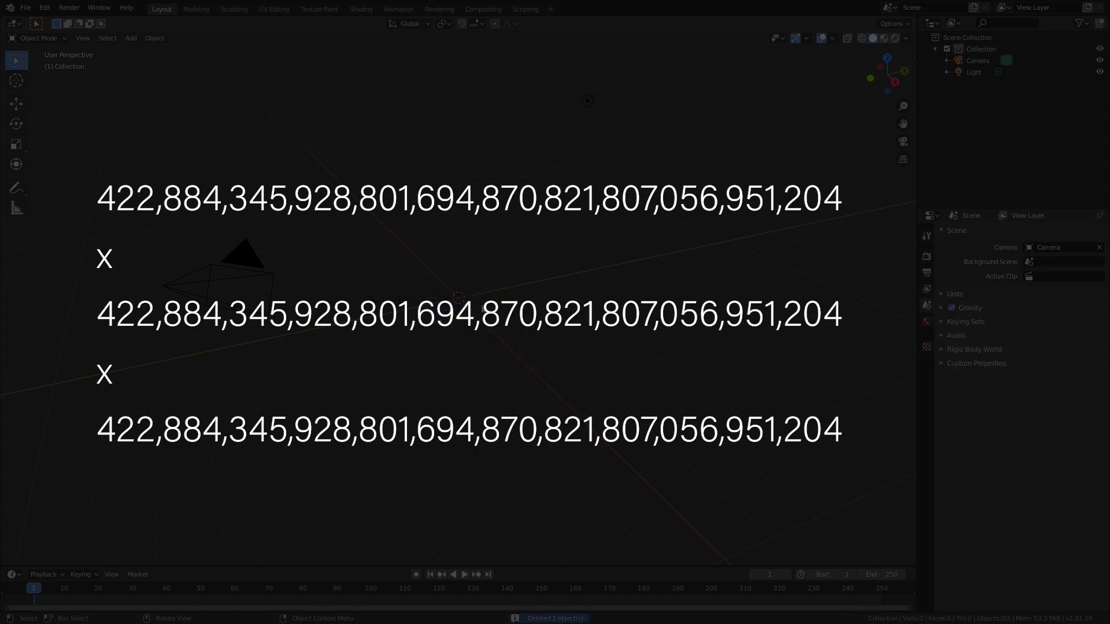
key("shift+a")
left_click(491, 306)
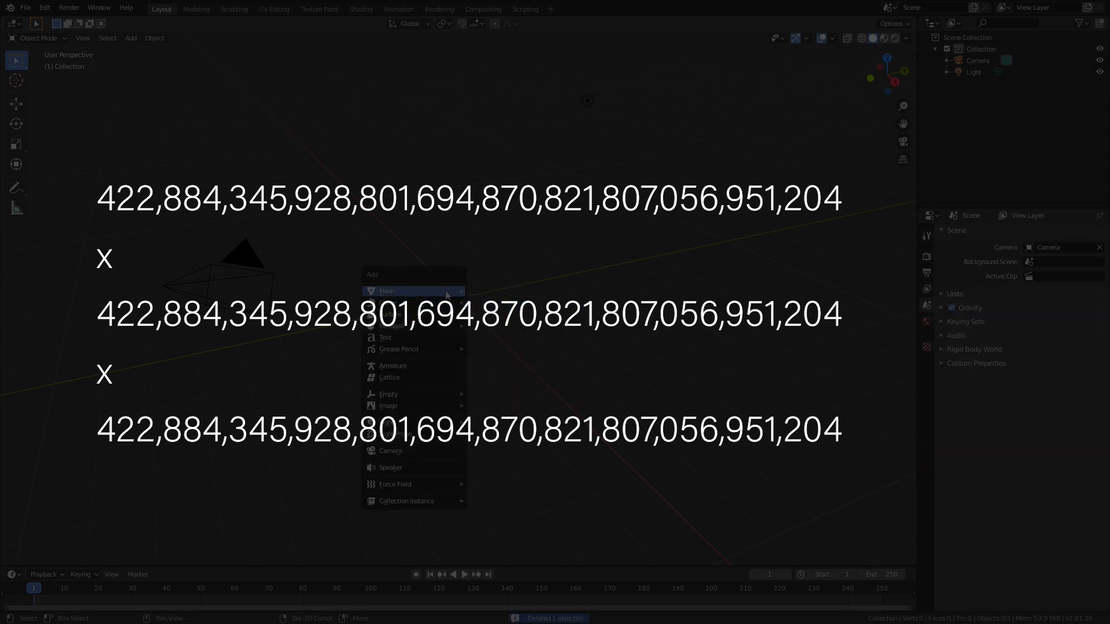
left_click(491, 306)
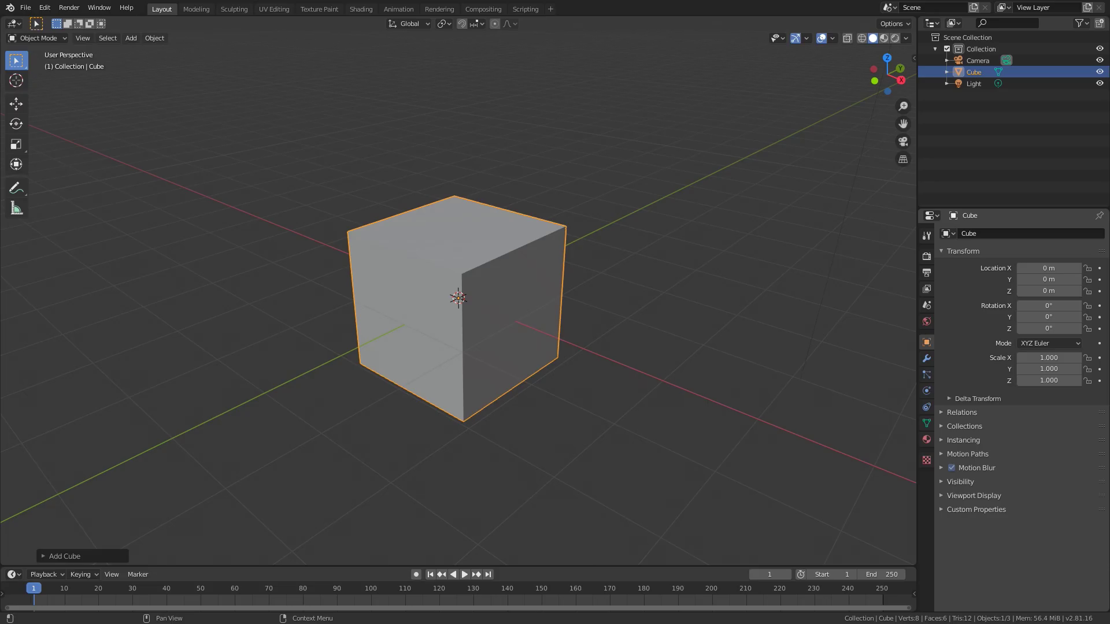
scroll(521, 309, "down", 5)
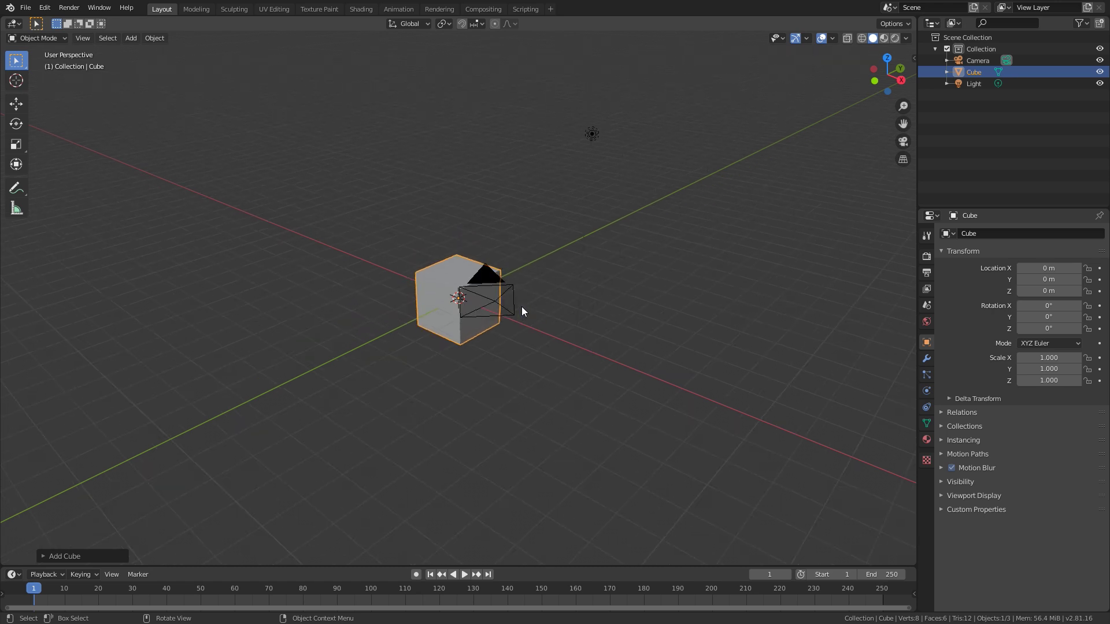
scroll(521, 306, "down", 8)
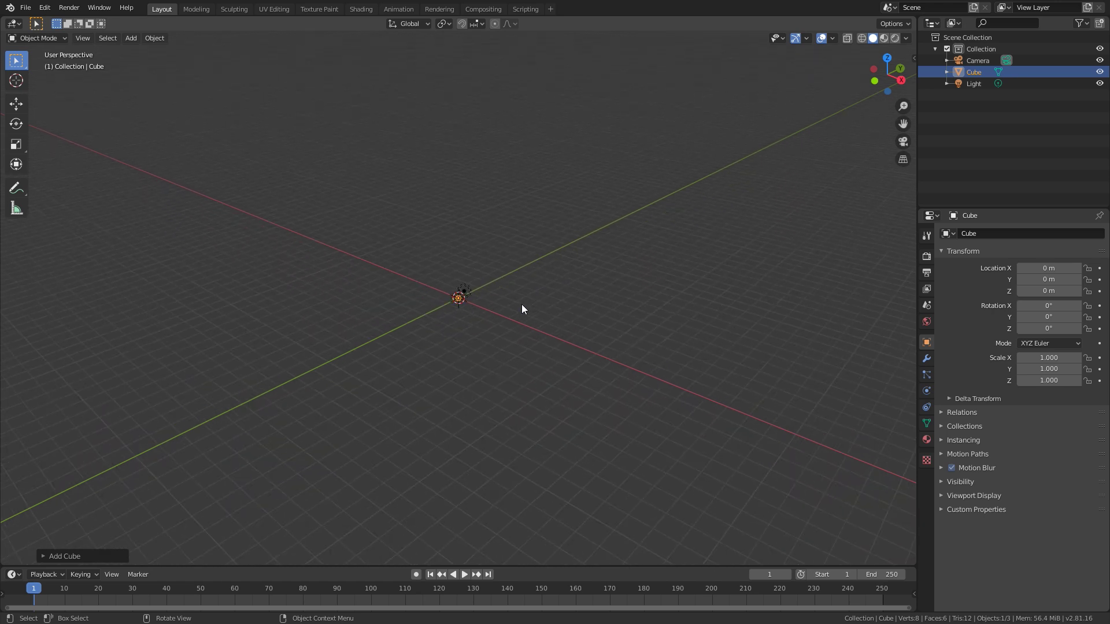
scroll(522, 309, "down", 2)
scroll(522, 303, "down", 2)
mouse_move(521, 304)
middle_mouse_down()
mouse_move(465, 313)
mouse_move(441, 293)
mouse_move(369, 295)
mouse_move(488, 329)
mouse_move(516, 312)
middle_mouse_up()
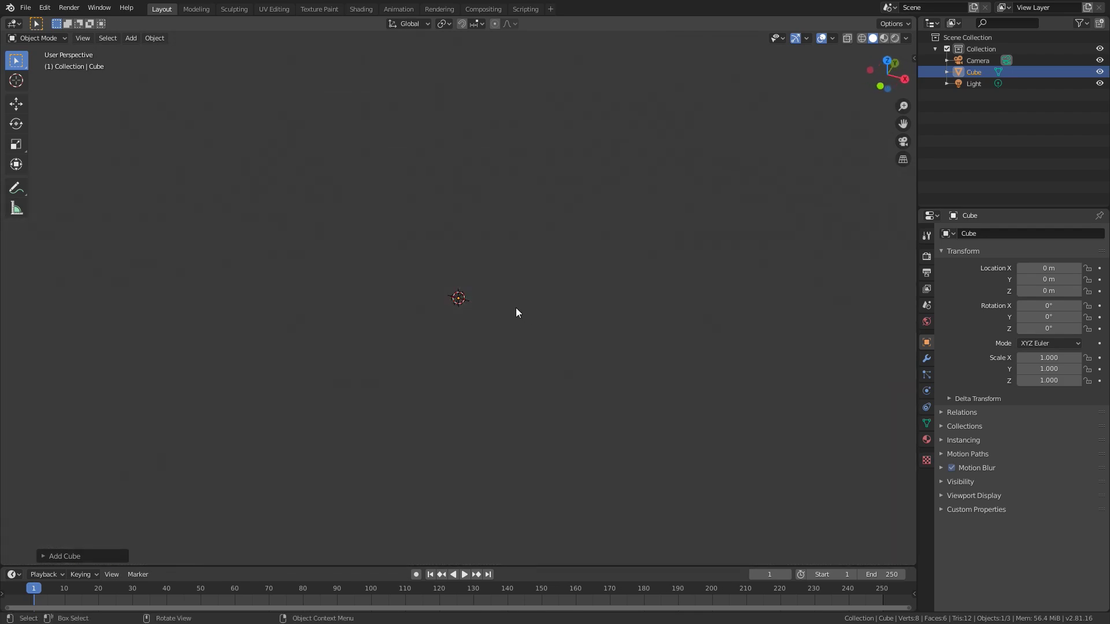